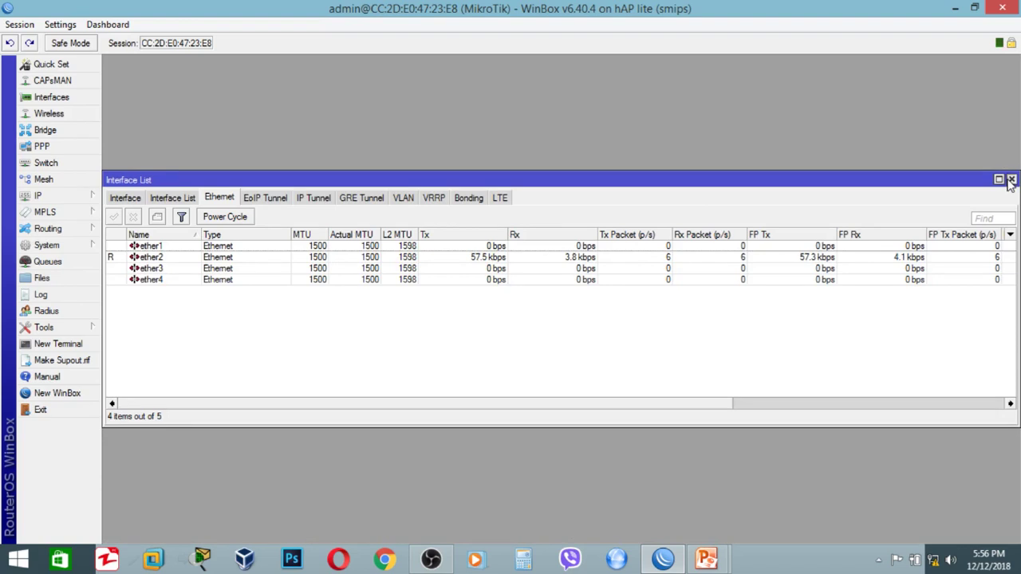
Close the interface list and try adding a wlan1 DHCP client, discarding it after the duplicate error
click(1010, 181)
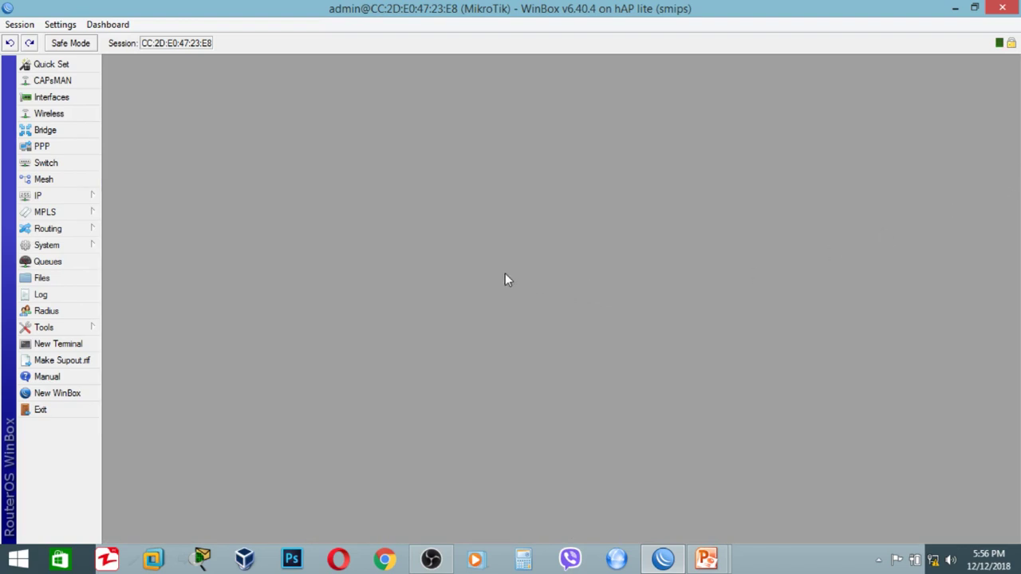
click(73, 197)
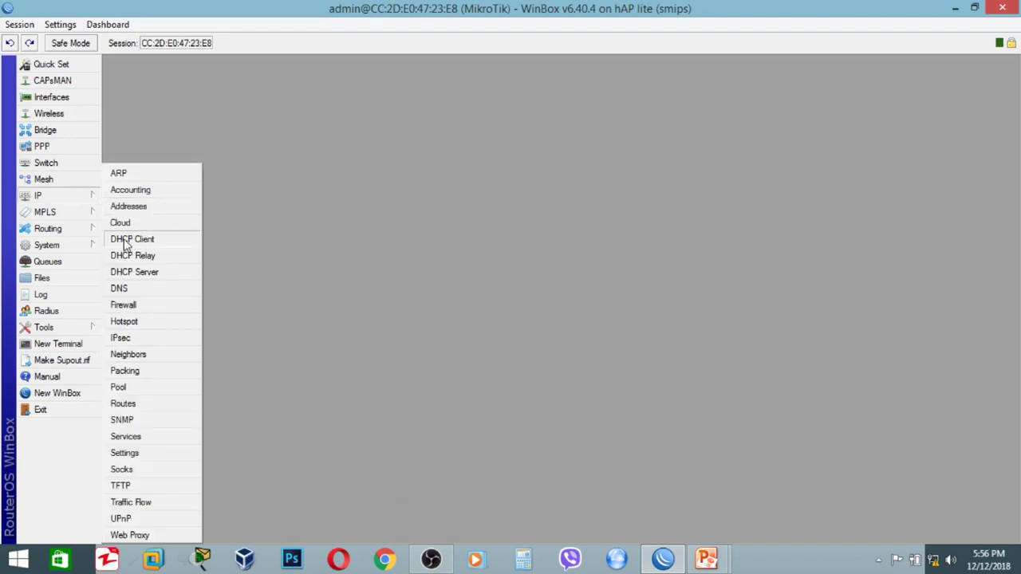
click(132, 240)
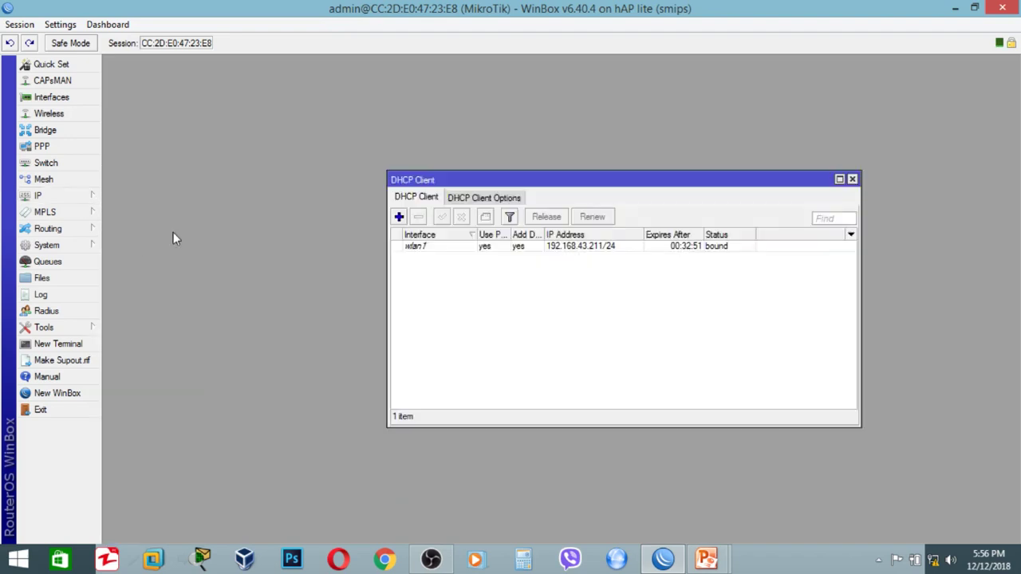
click(399, 217)
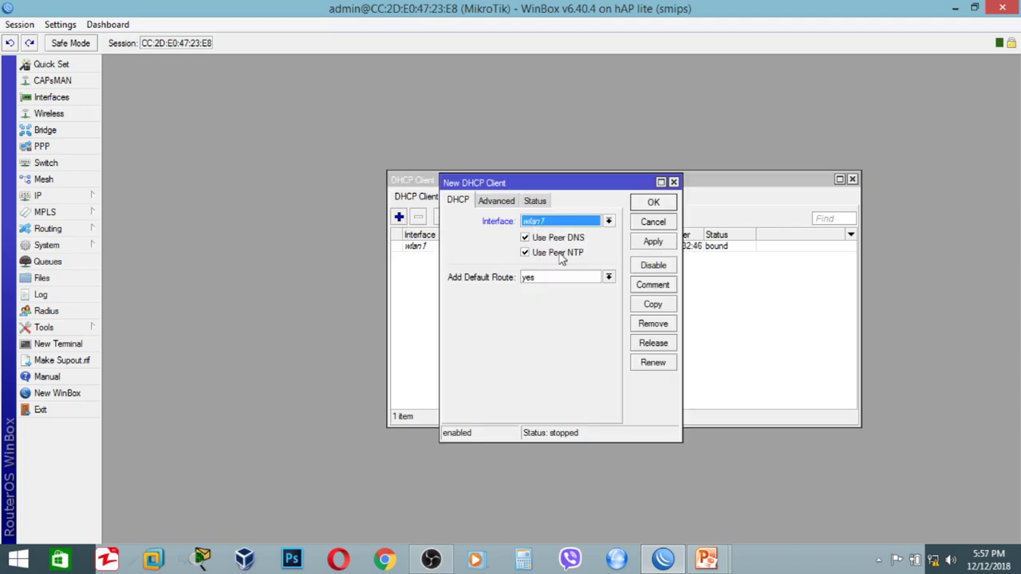
click(653, 203)
click(628, 293)
click(653, 222)
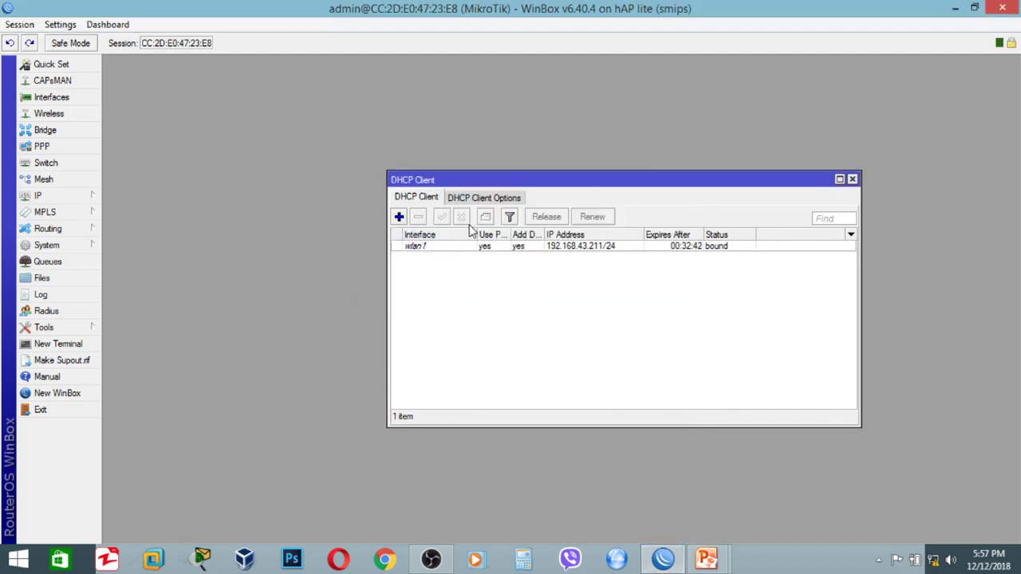
Delete the existing wlan1 DHCP client and recreate it on wlan1
click(427, 248)
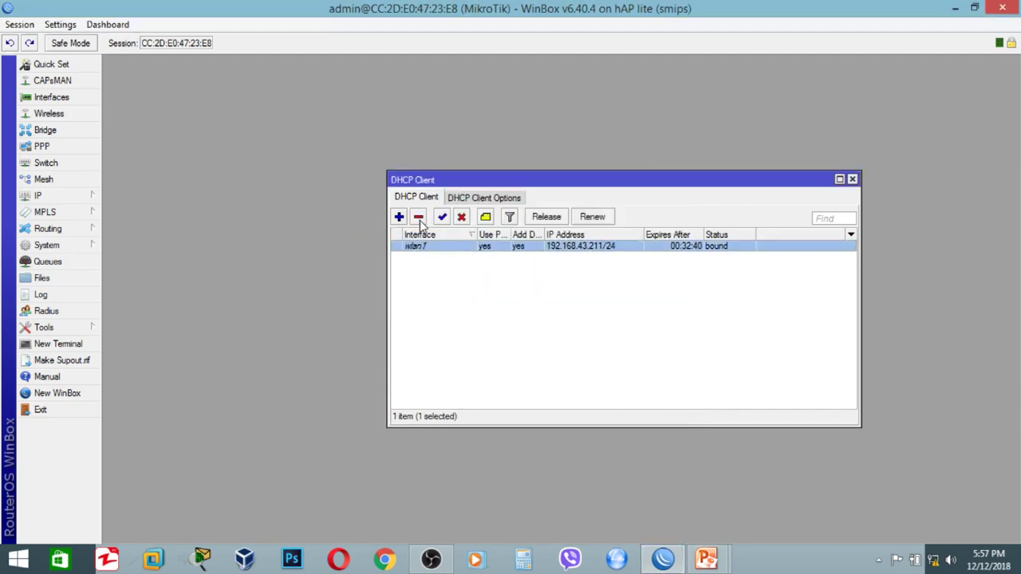
click(418, 216)
click(399, 217)
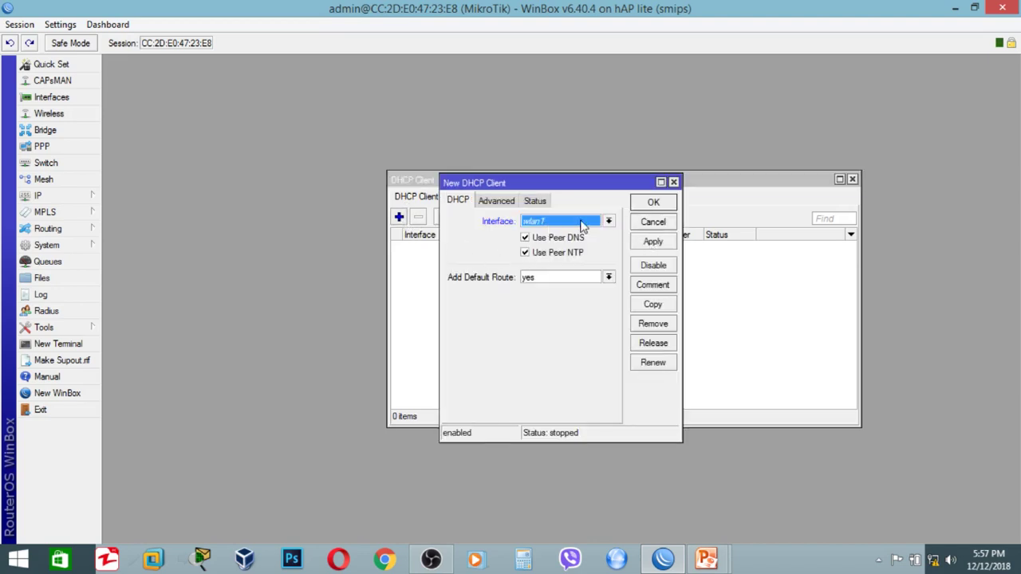
click(653, 242)
click(653, 202)
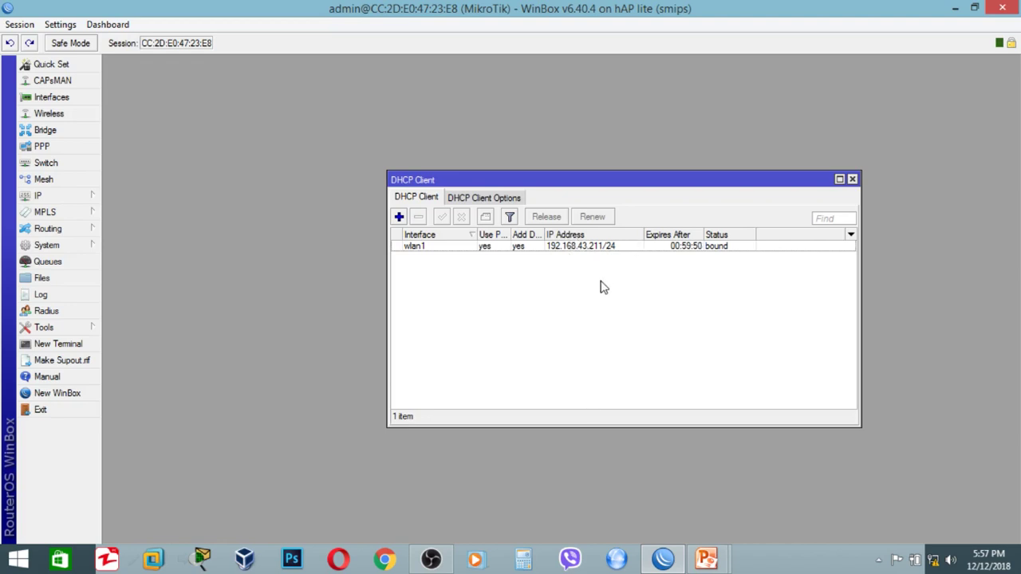
click(399, 217)
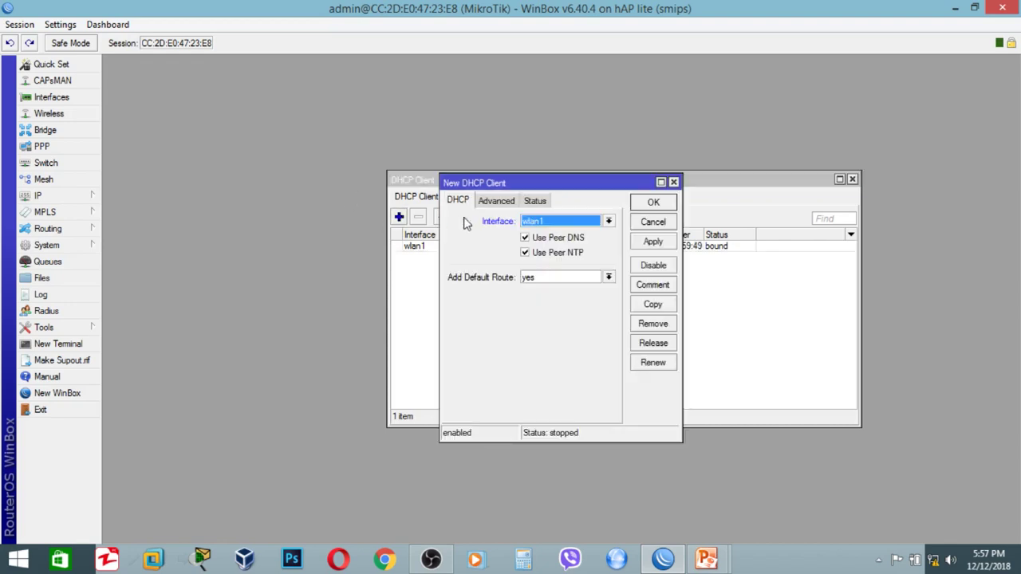
click(570, 221)
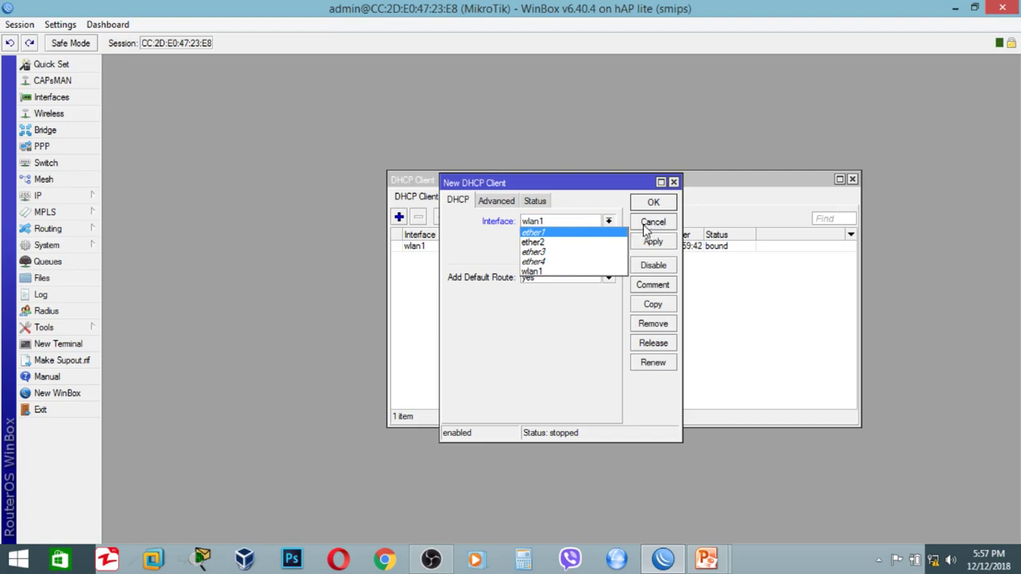
click(533, 271)
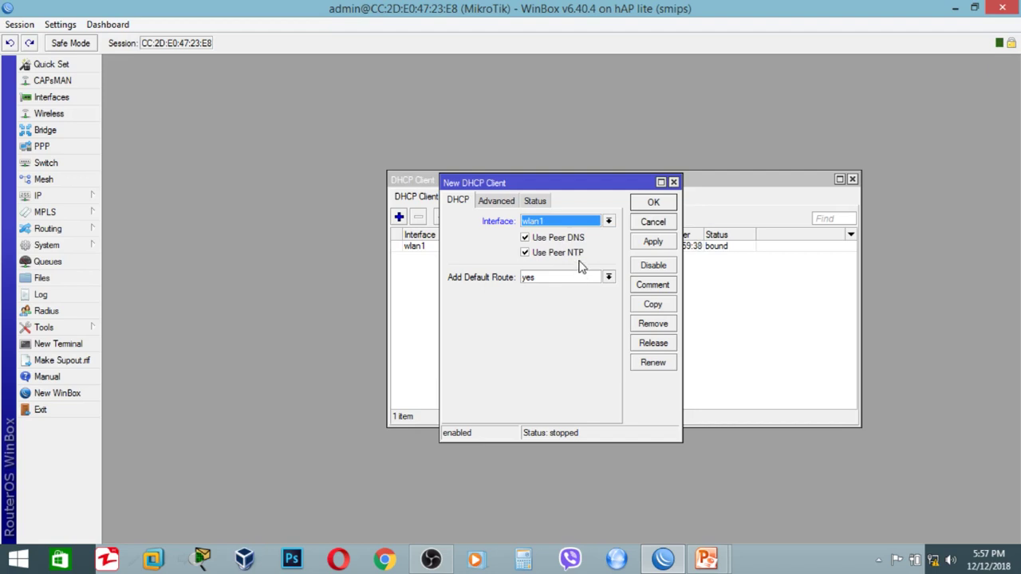
click(642, 224)
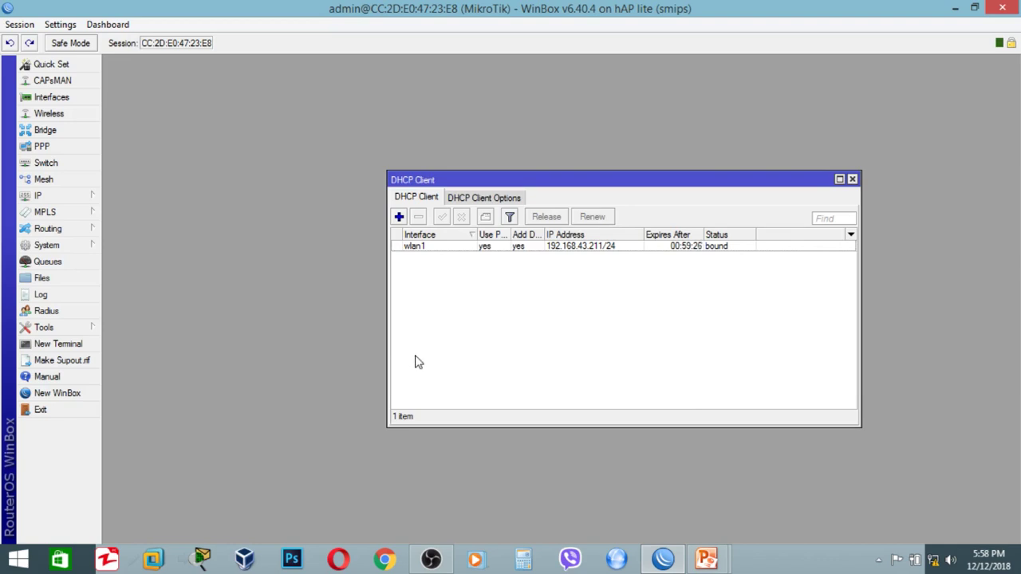
Open the IP Addresses list and reposition its window
click(78, 199)
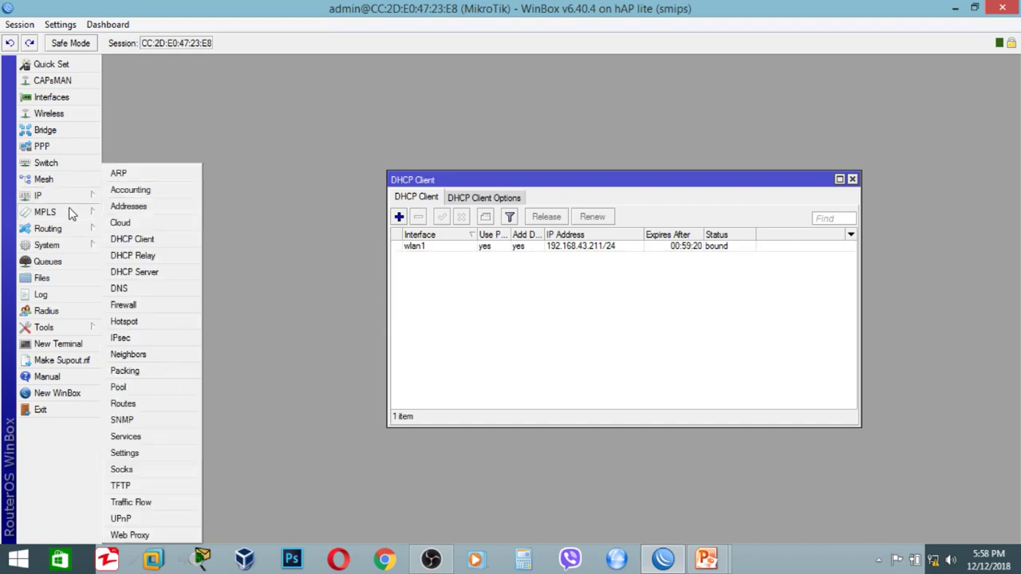
click(134, 214)
drag(547, 150, 654, 149)
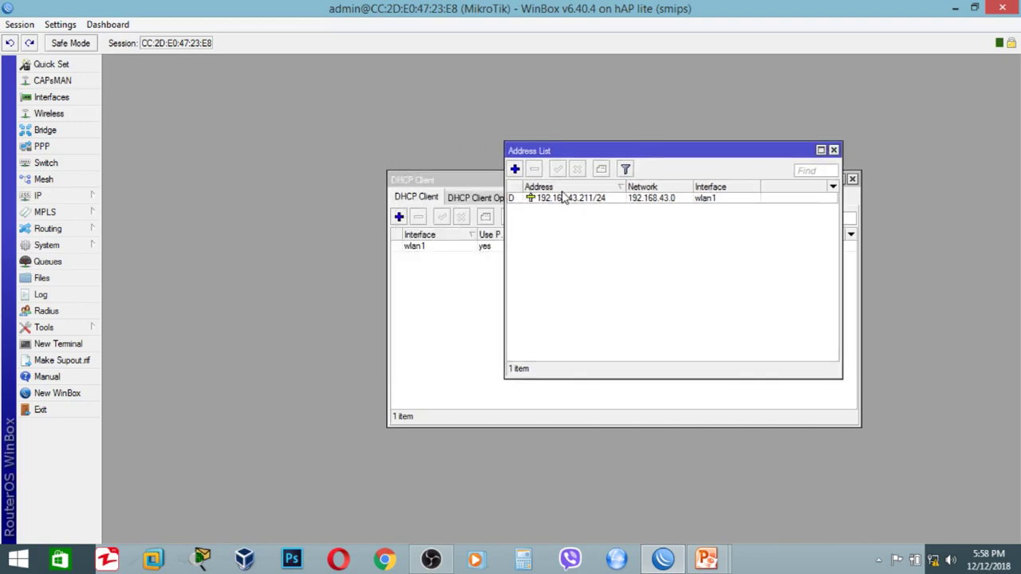
drag(658, 147, 528, 180)
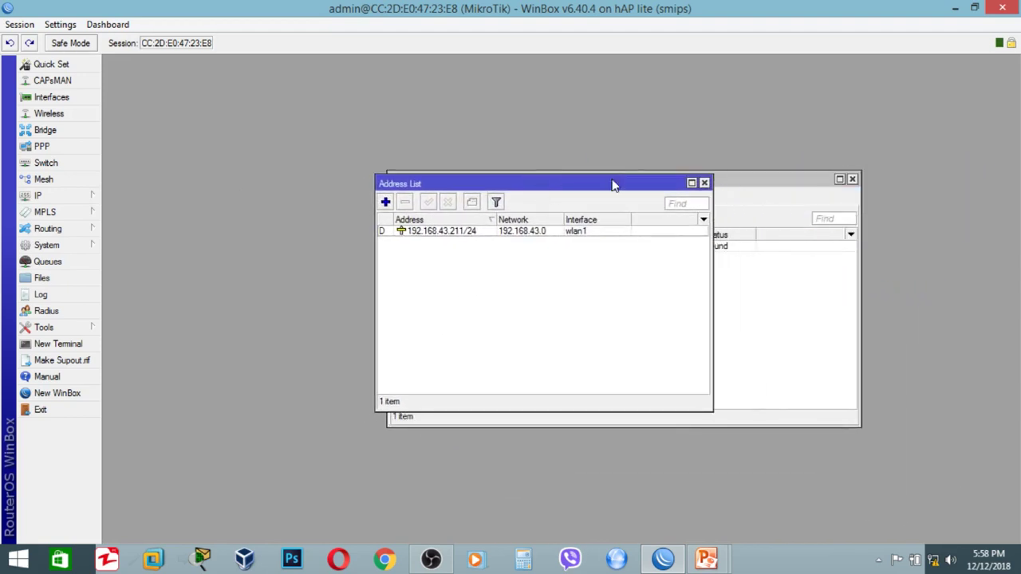
Add address 10.10.10.1/24 on interface ether2
click(386, 203)
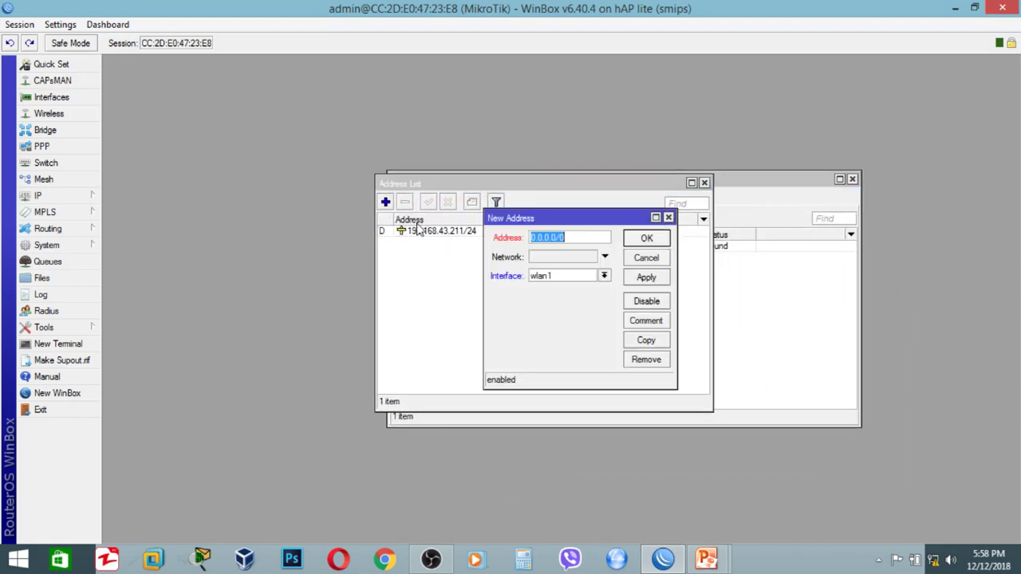
click(604, 276)
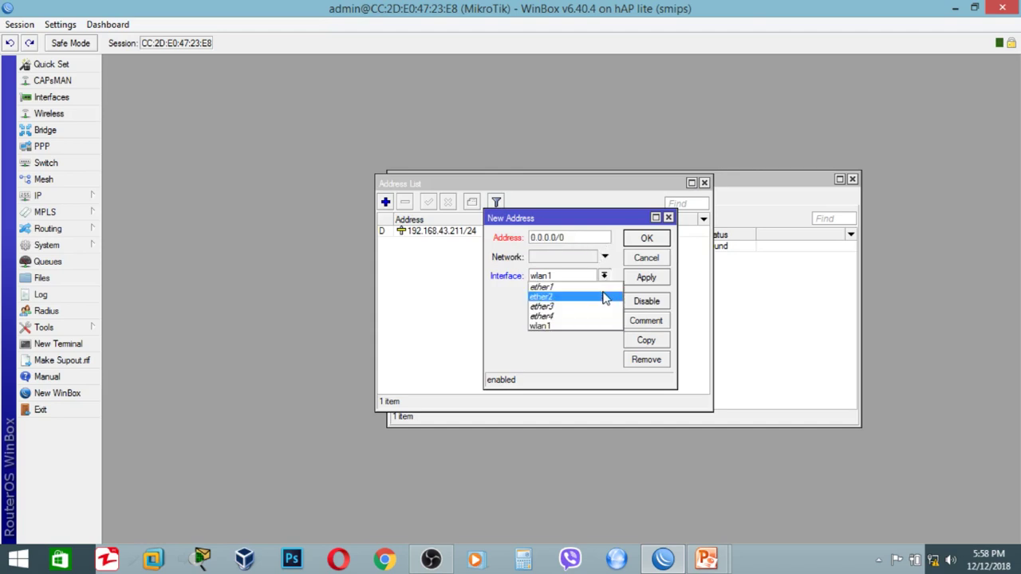
click(604, 297)
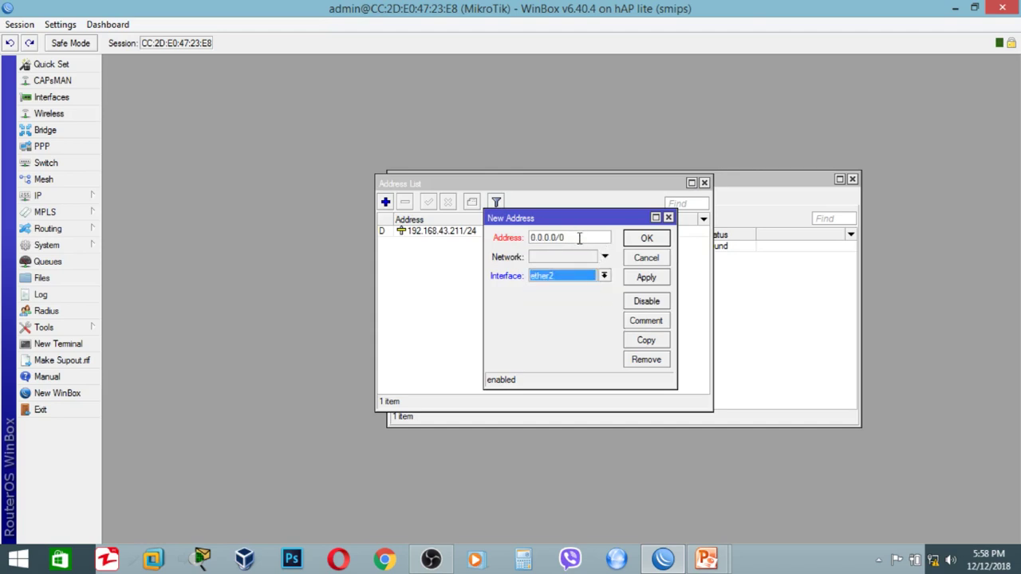
double_click(580, 237)
text(10.1)
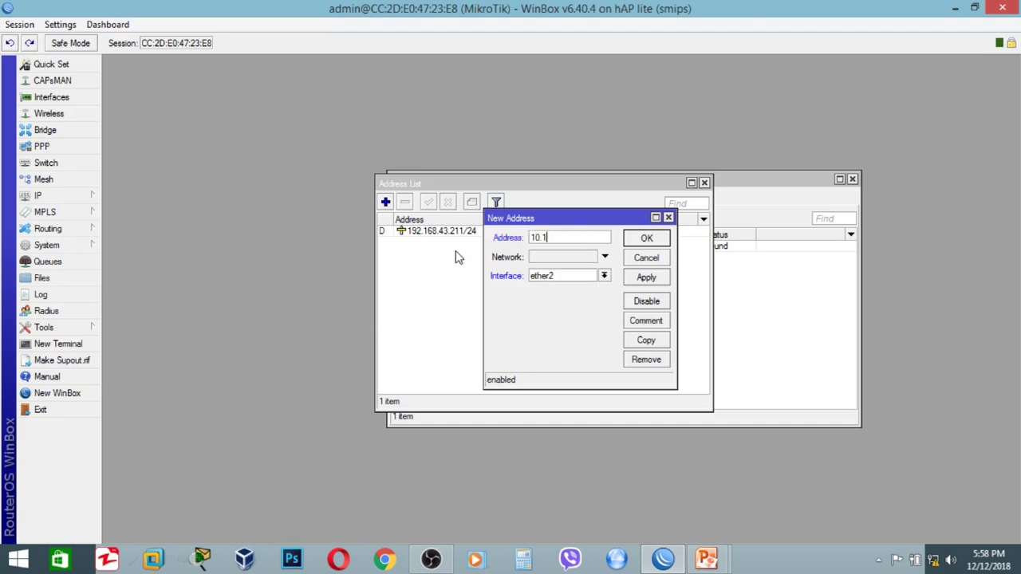
text(.)
text(0.10.1/24)
click(646, 277)
click(647, 238)
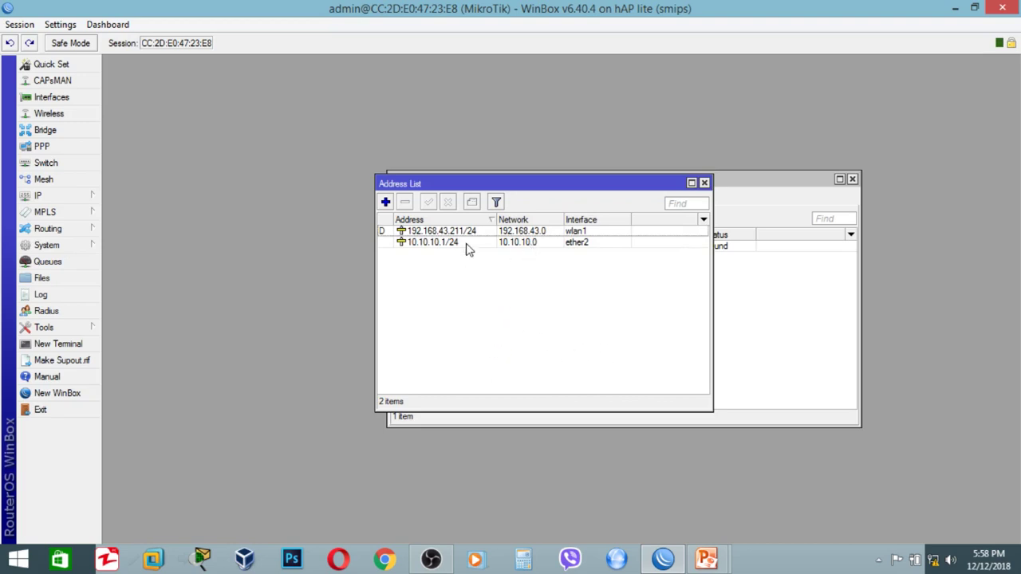
Close the address list, open DHCP Server, and cancel the New DHCP Server dialog
click(705, 183)
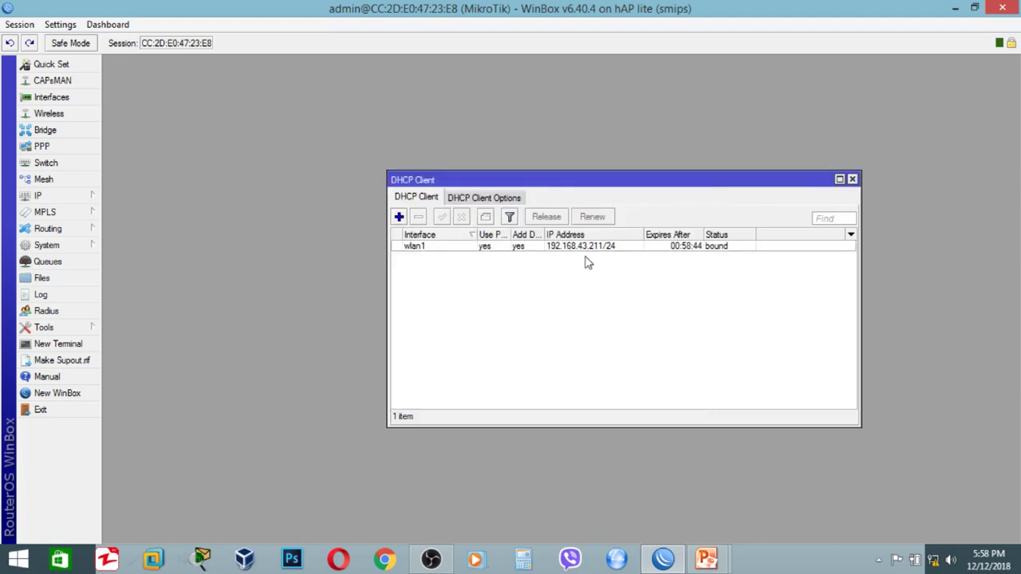
click(29, 196)
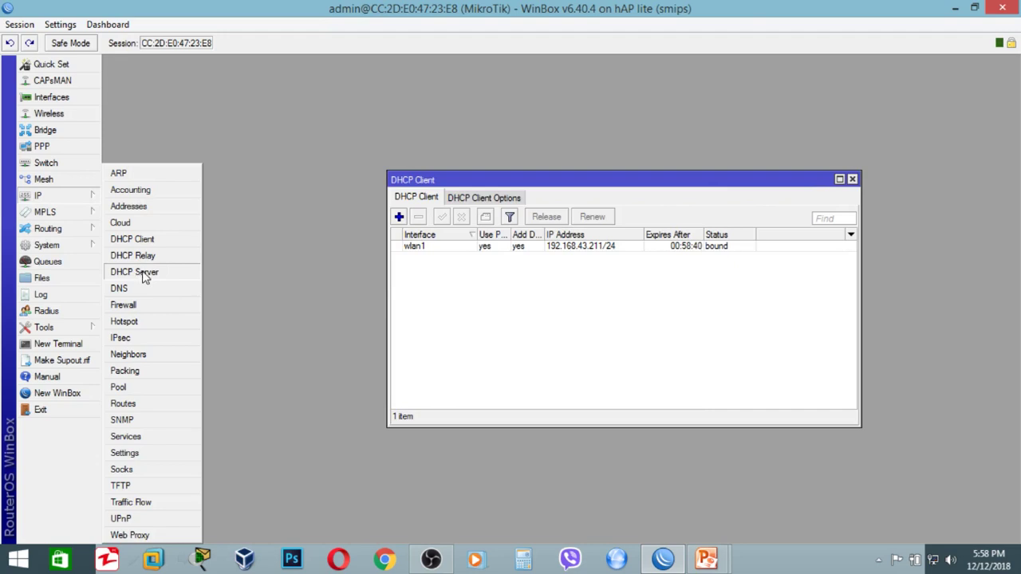
click(141, 274)
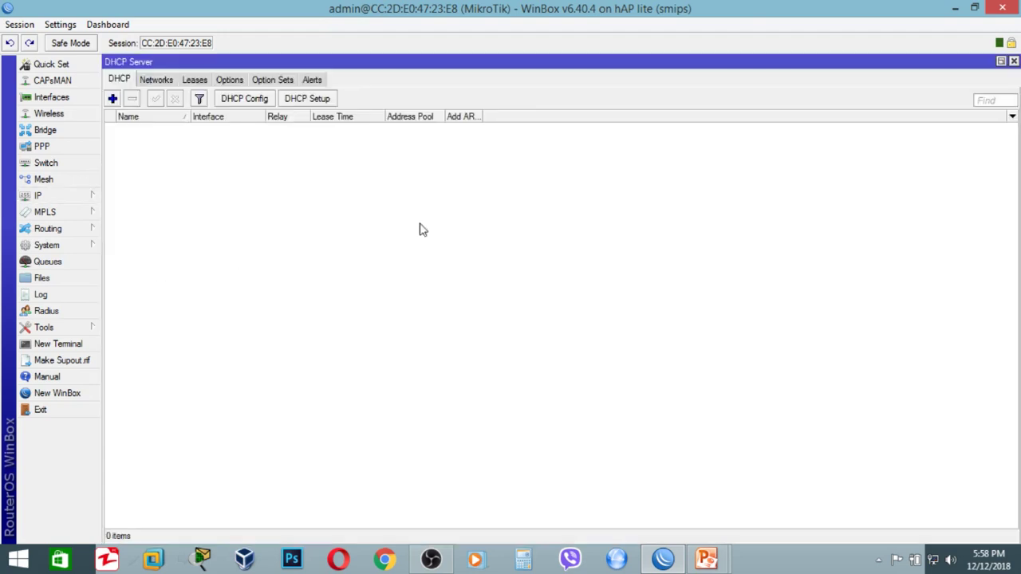
click(112, 100)
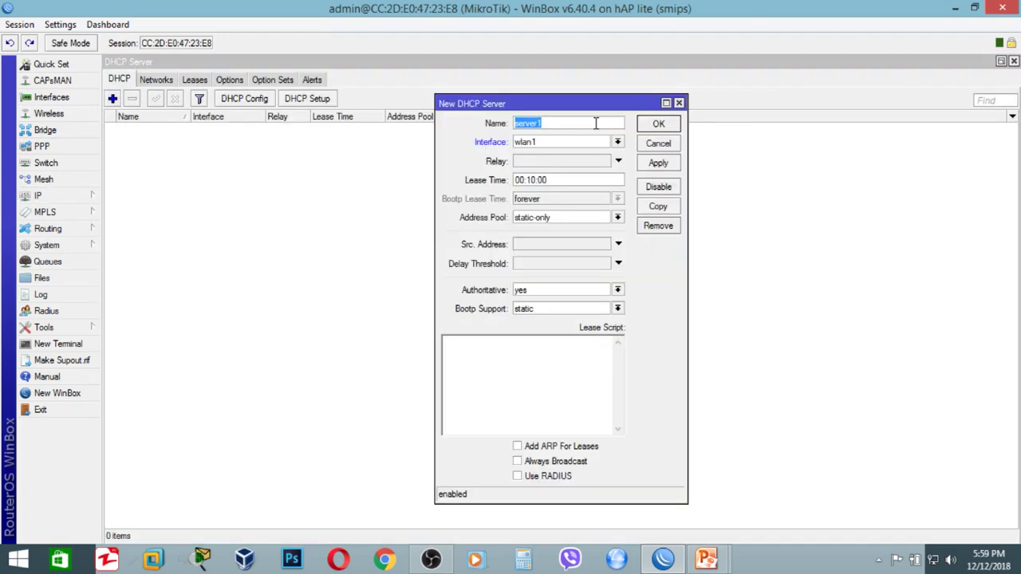
click(660, 145)
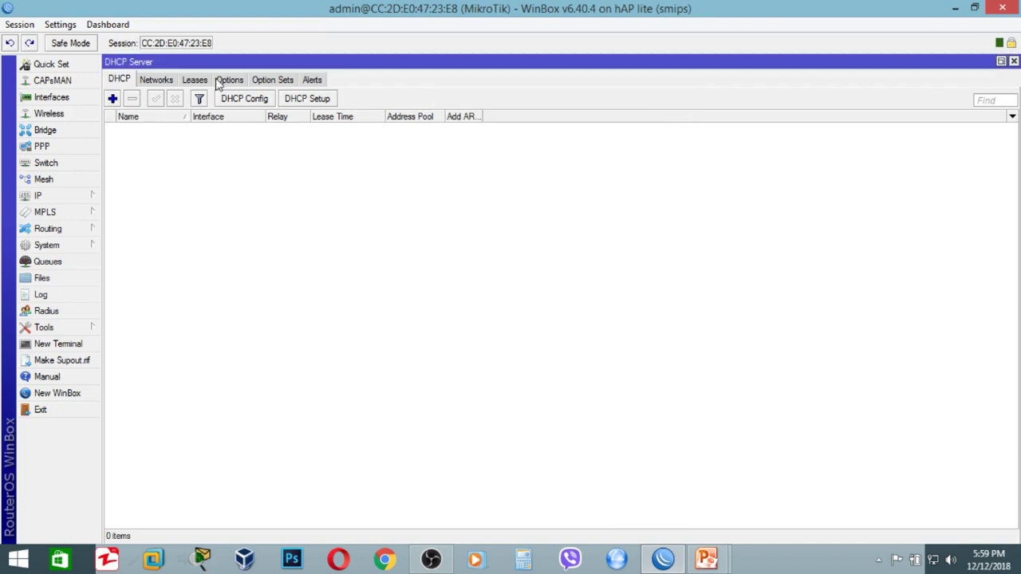
Run DHCP Setup on ether2 with address space 10.10.10.0/24 and gateway 10.10.10.1
click(313, 104)
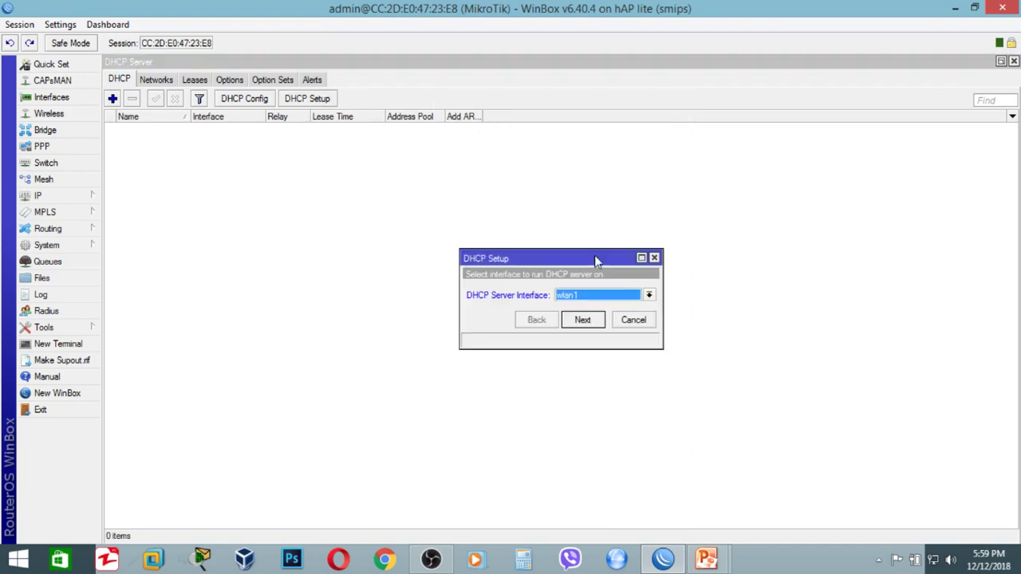
click(606, 302)
click(611, 319)
click(582, 320)
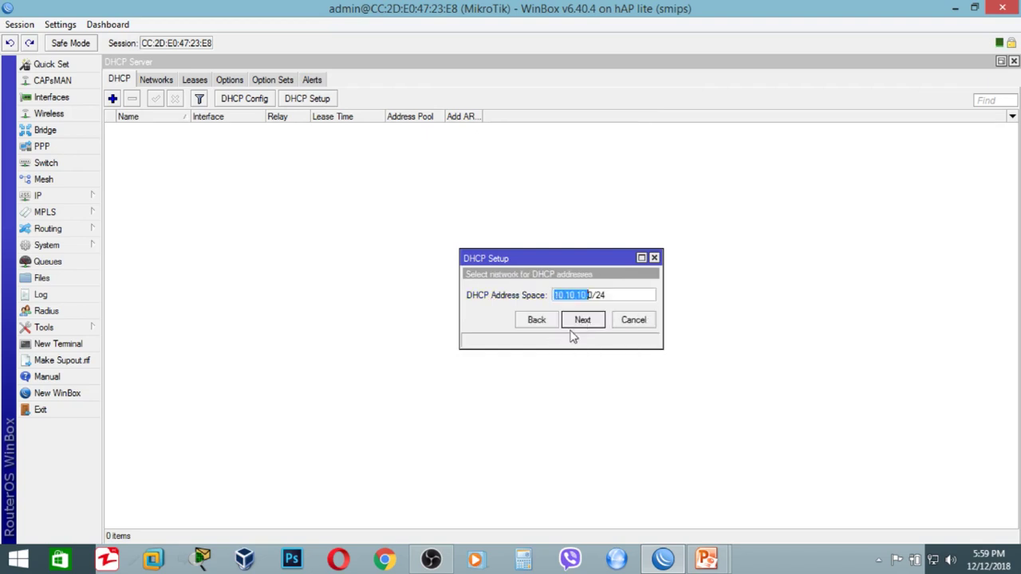
click(583, 319)
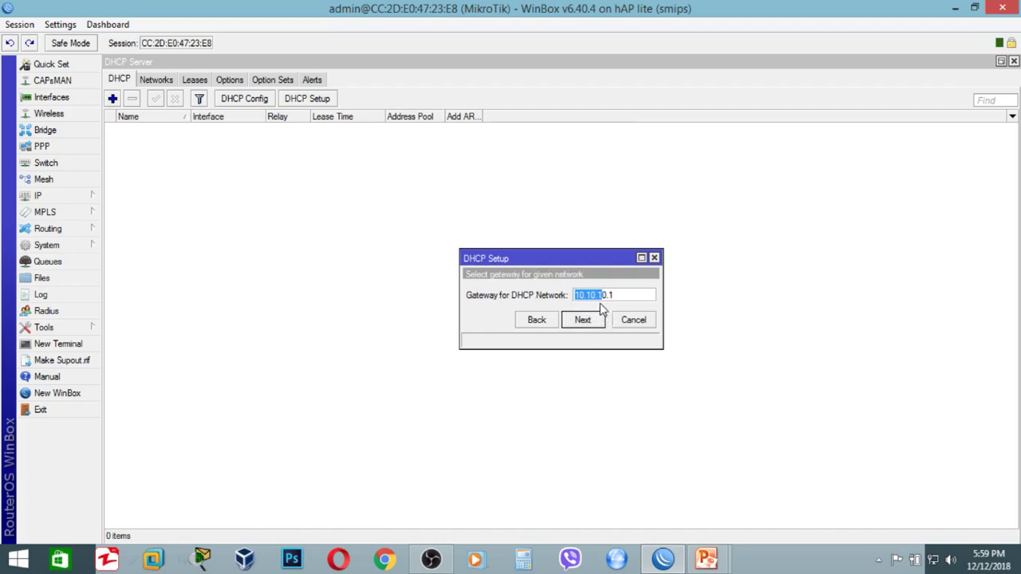
click(594, 321)
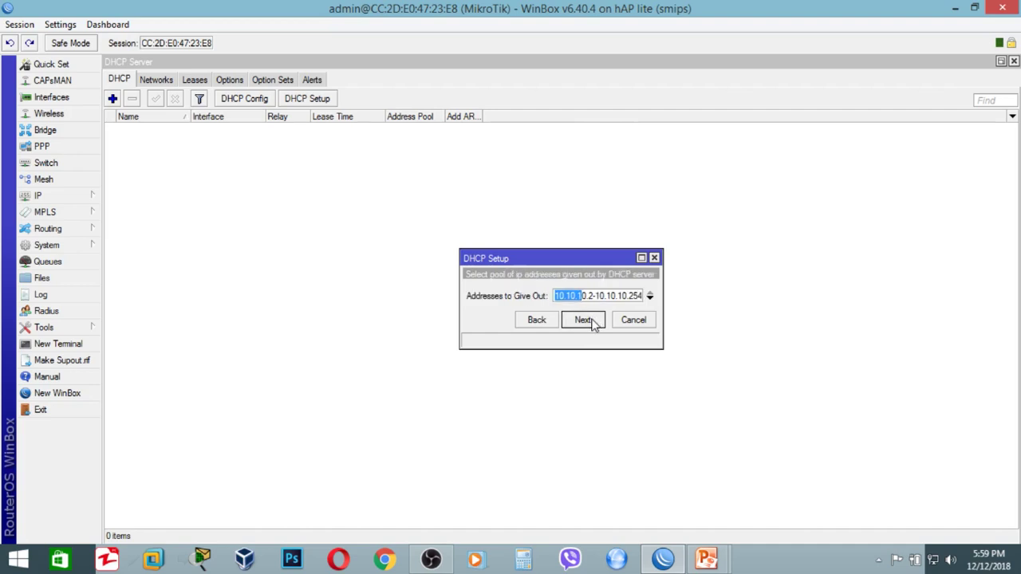
Edit the pool range end, then accept DNS 192.168.43.1 and lease time 00:10:00
drag(629, 296, 660, 298)
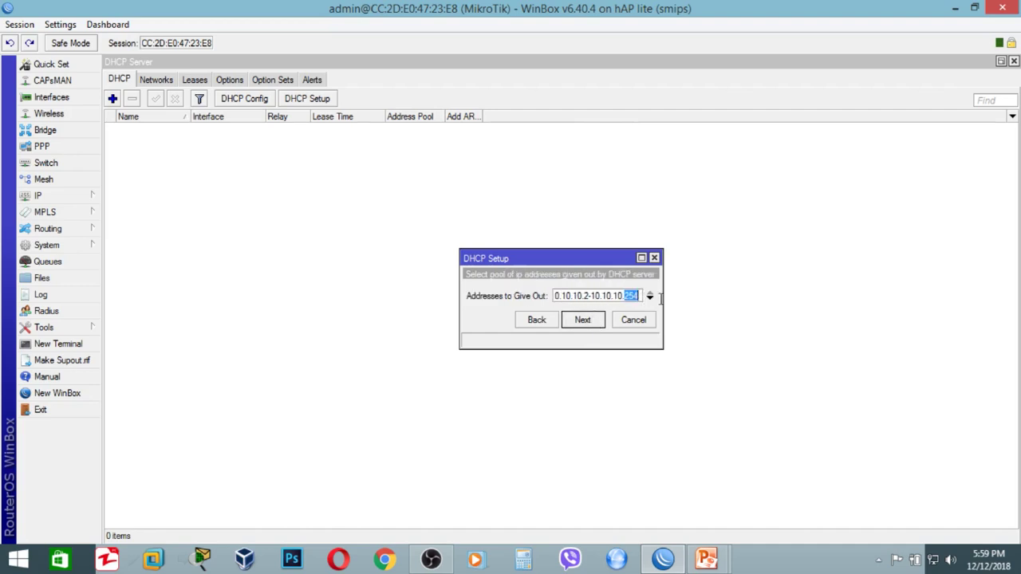
text(2)
click(583, 319)
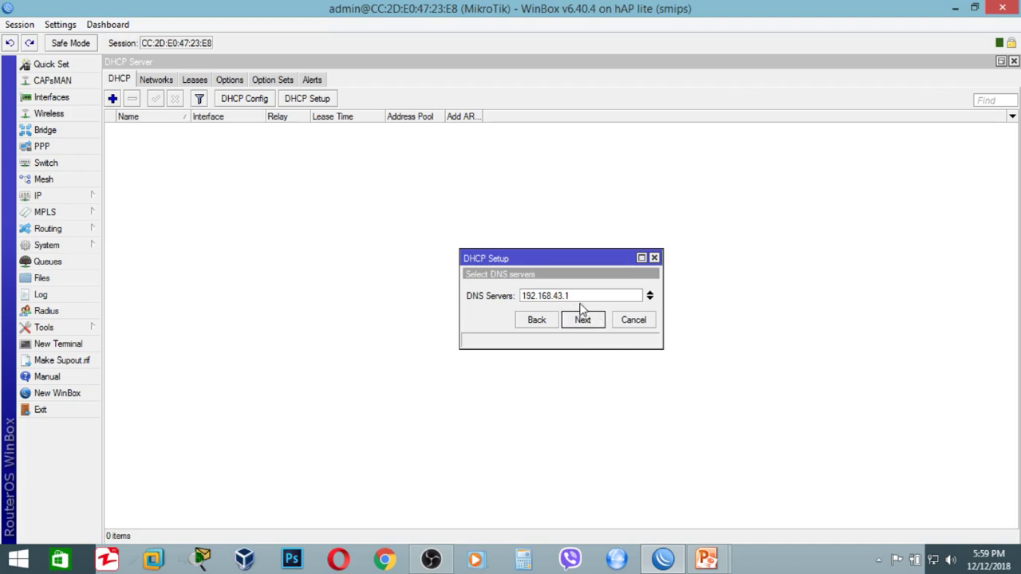
click(592, 323)
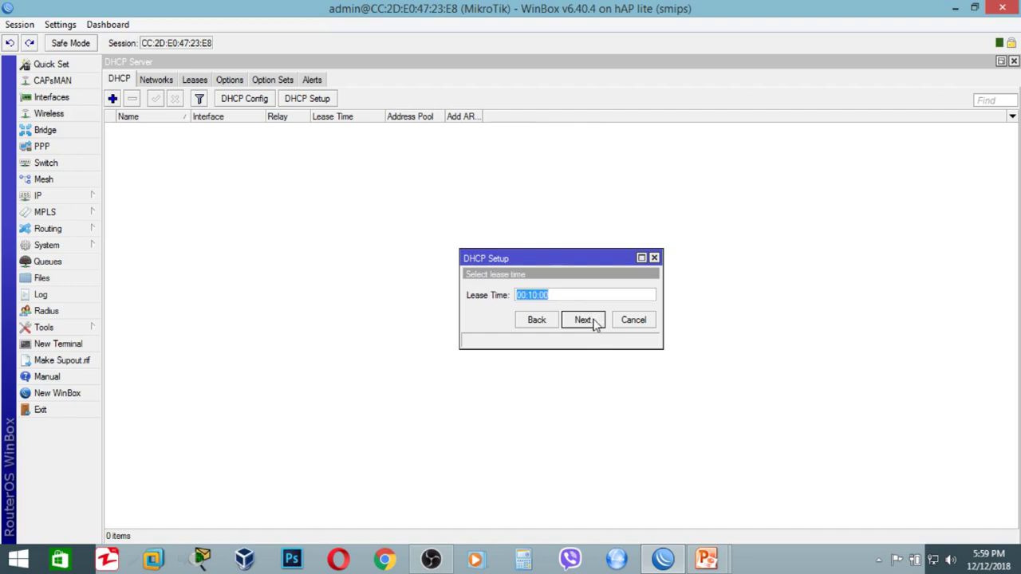
click(594, 323)
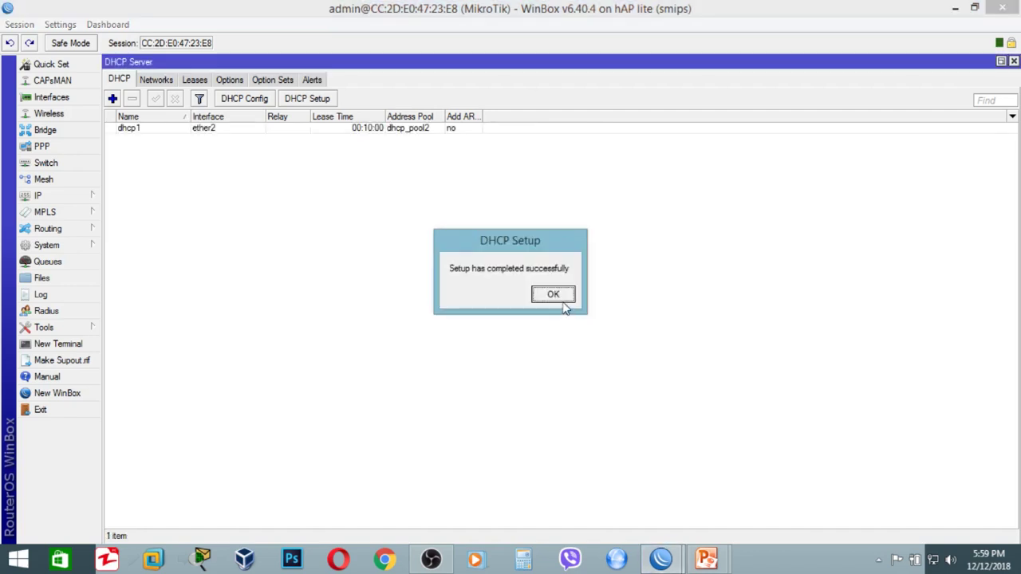
Dismiss the 'Setup has completed successfully' message
click(562, 301)
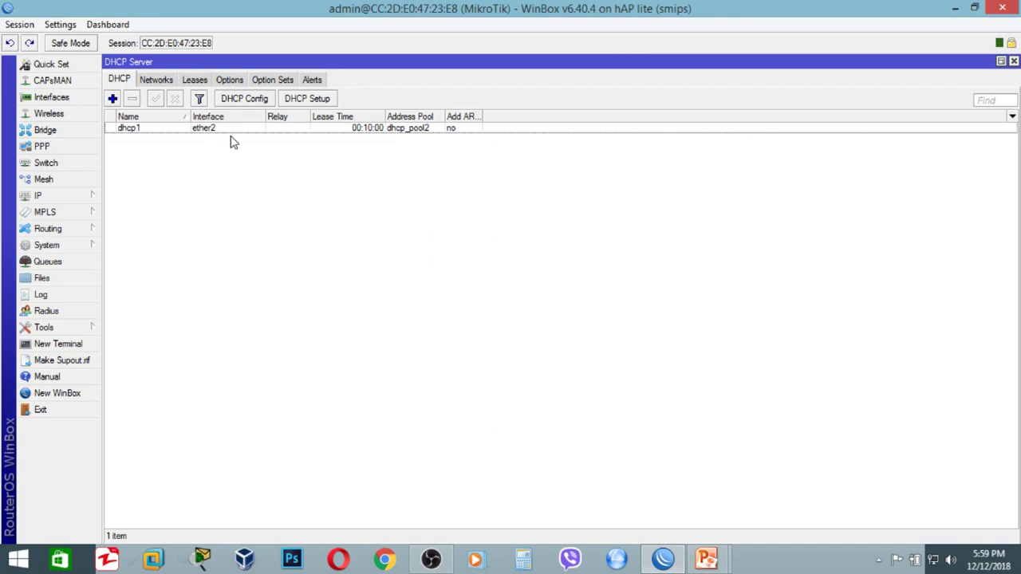
Show DHCP leases sorted by active host, widen the address columns, and select lease 10.10.10.254
click(195, 80)
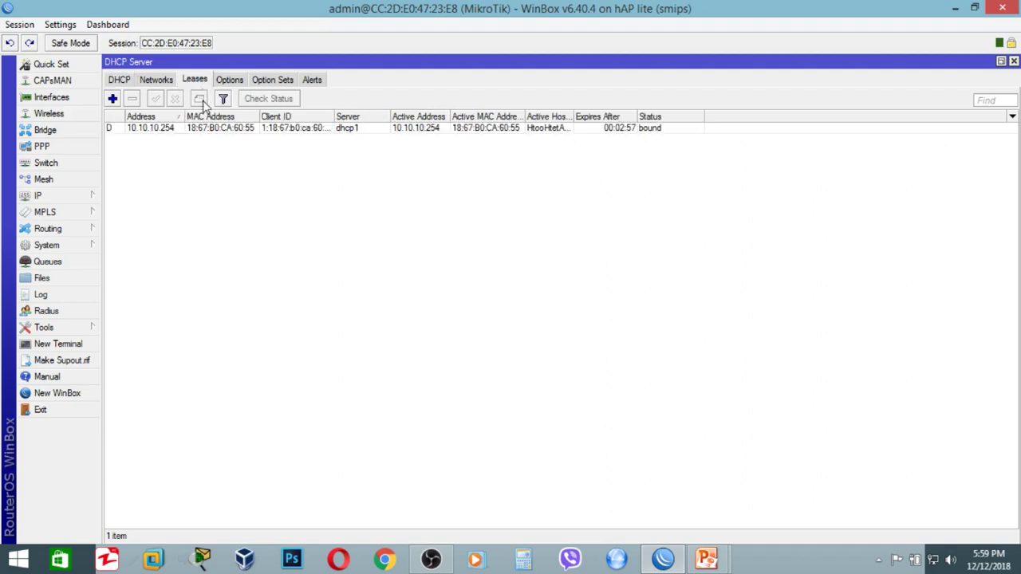
click(536, 117)
drag(522, 117, 564, 116)
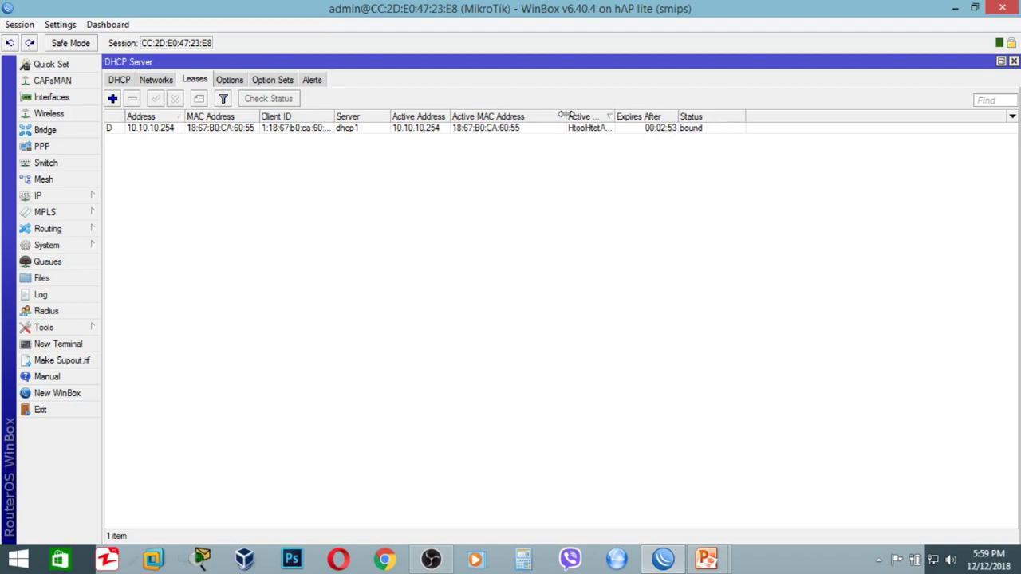
drag(451, 117, 471, 116)
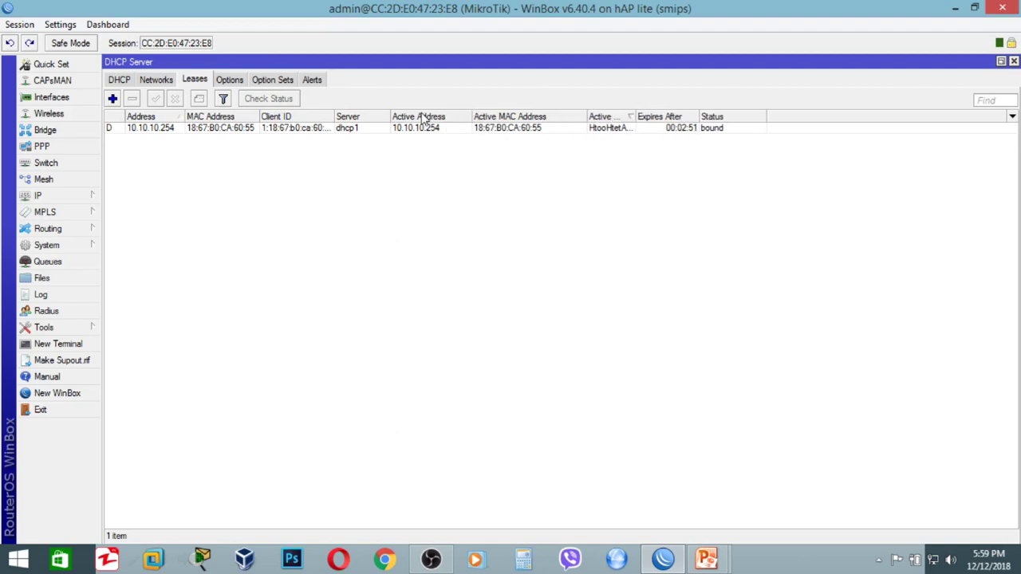
click(356, 130)
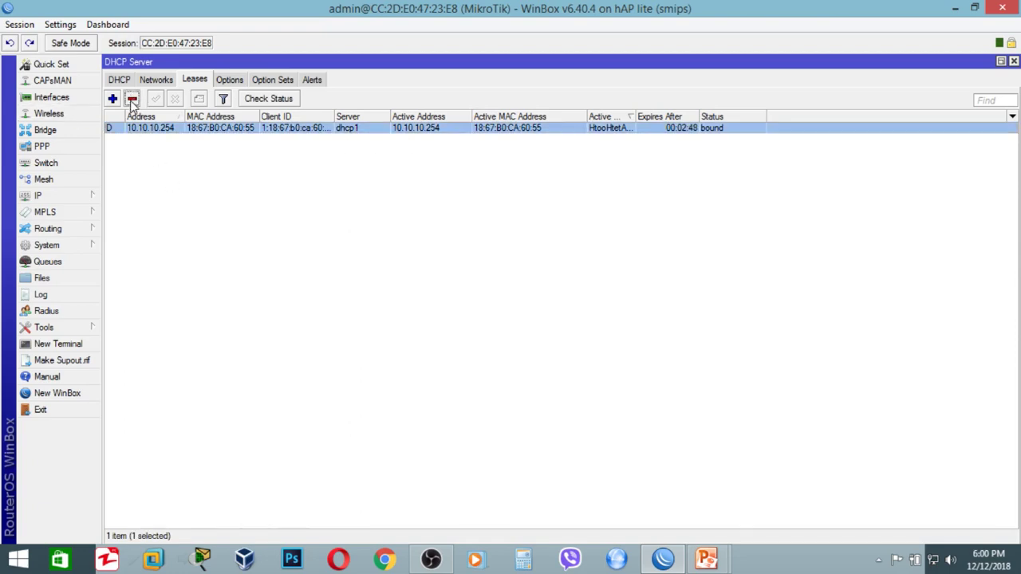
right_click(148, 131)
Dismiss the lease menu, return to WinBox, and reconnect to the router
click(414, 155)
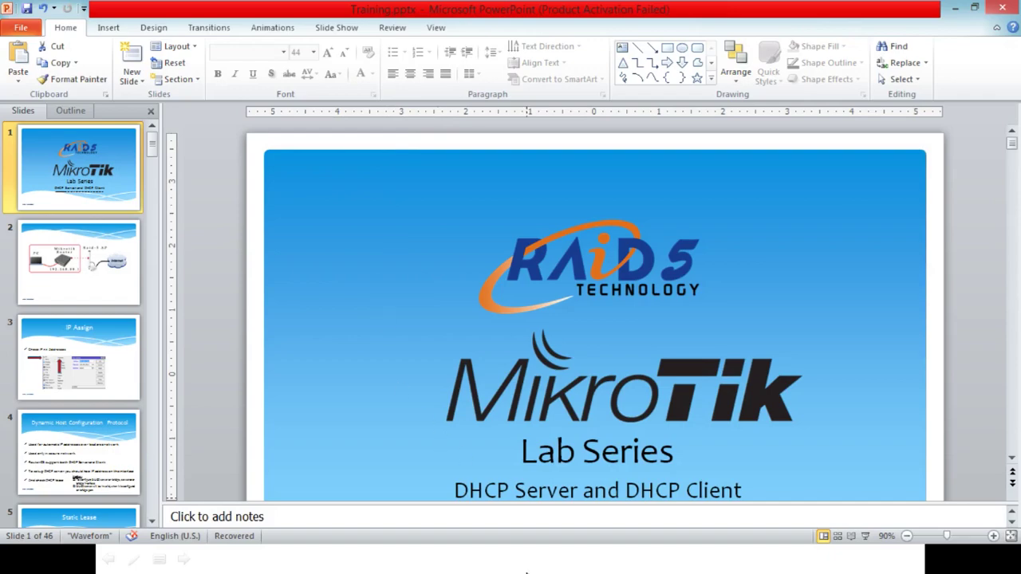
key(alt+Tab)
key(alt+Tab)
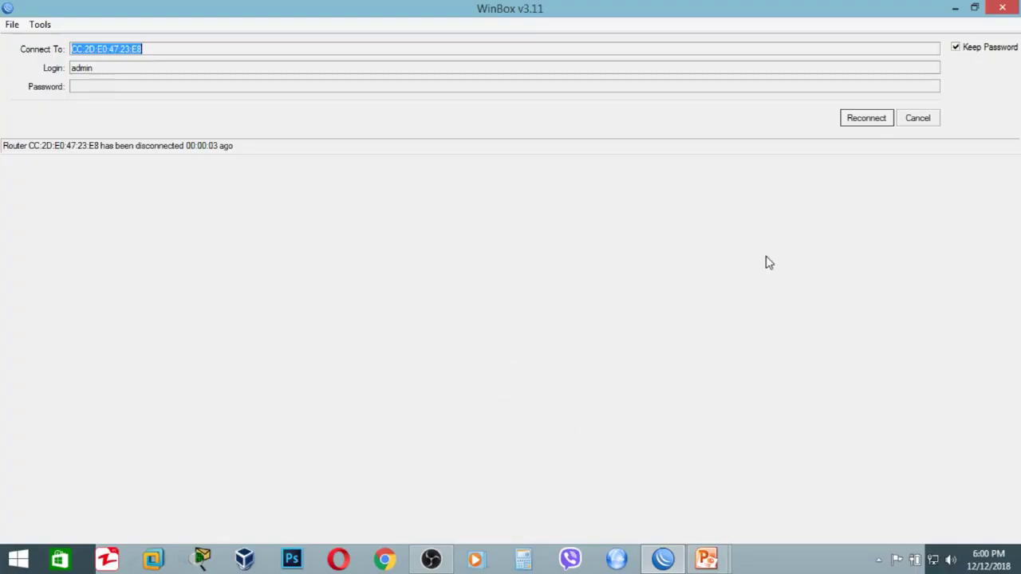
click(873, 123)
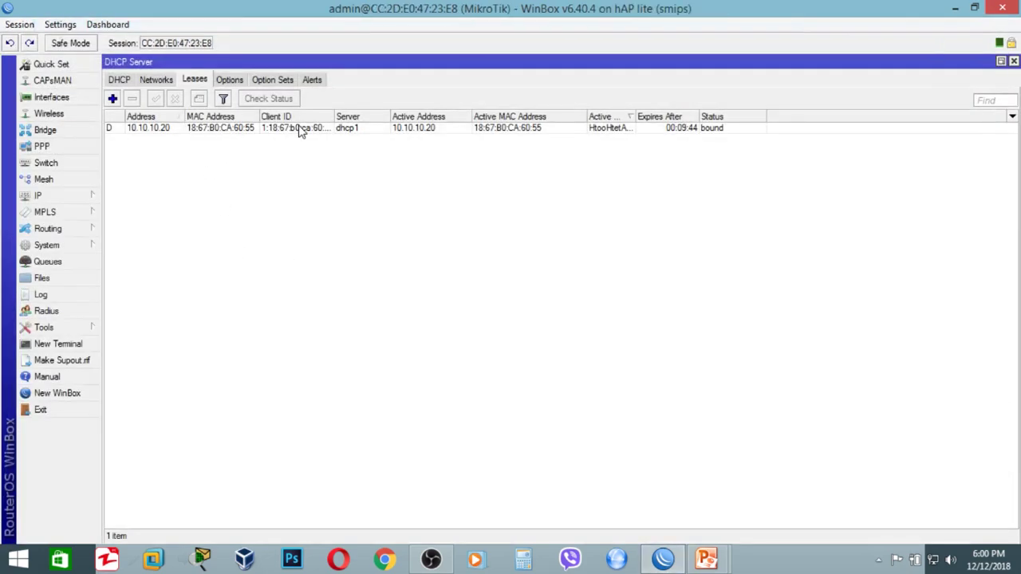
Select lease 10.10.10.20 and widen the Active Host Name column
click(300, 130)
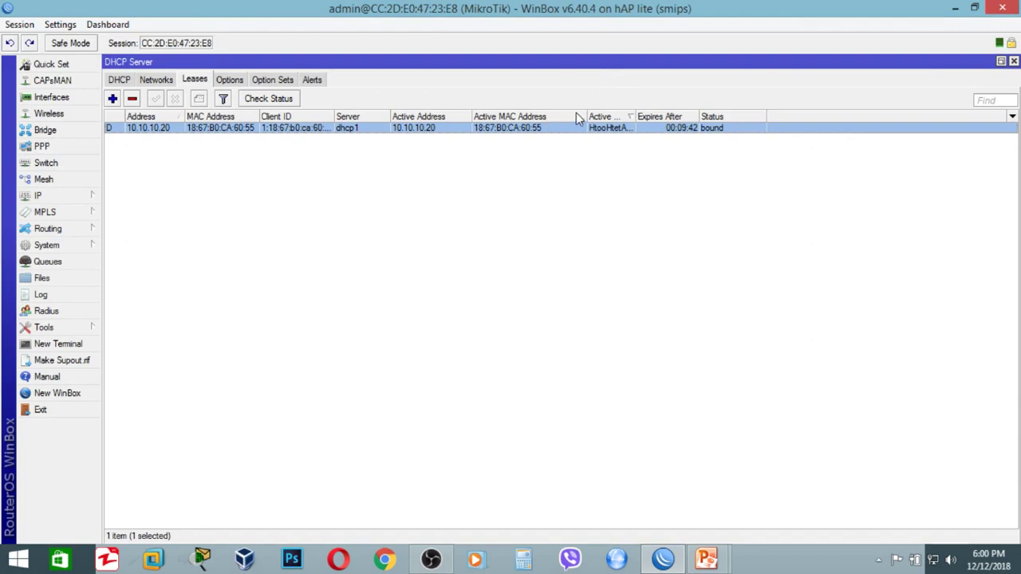
drag(633, 116, 676, 116)
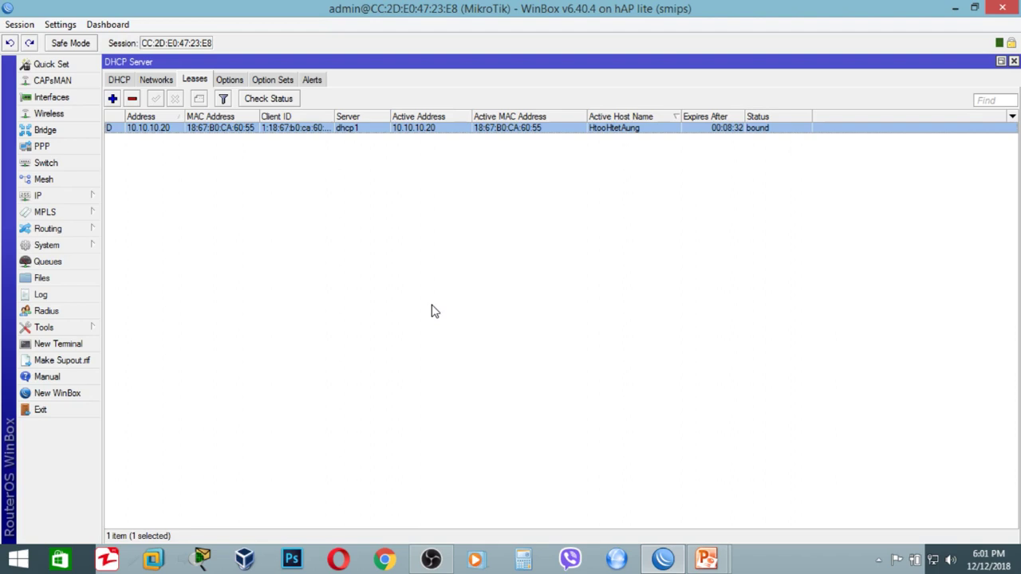
Make the 10.10.10.20 lease static, then reopen its details to verify
double_click(238, 132)
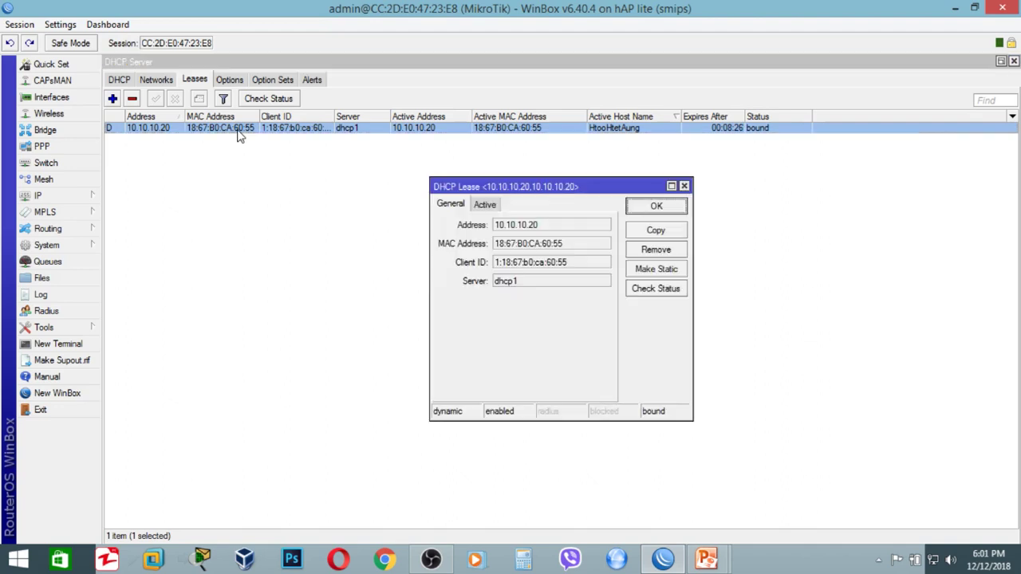
click(658, 272)
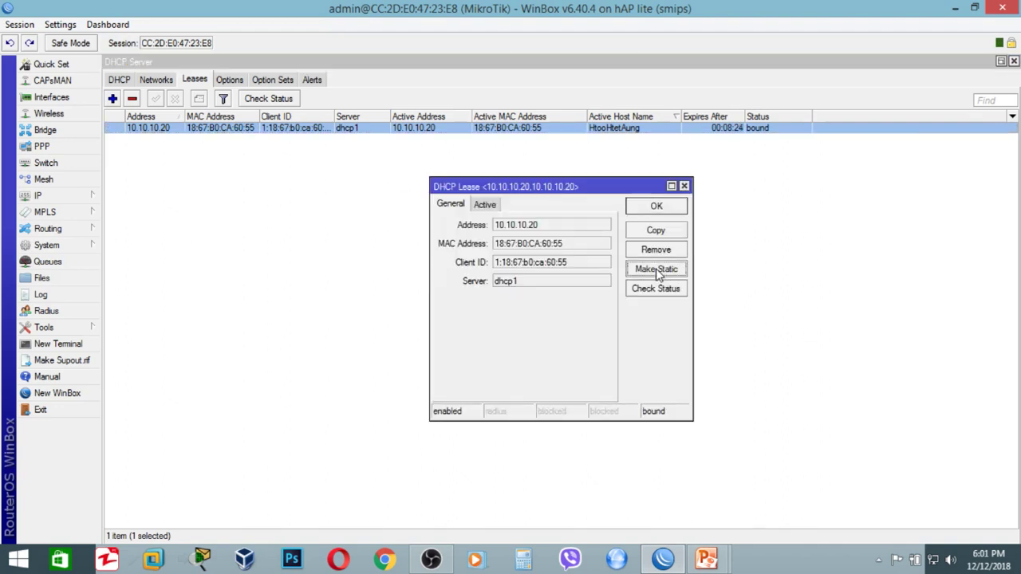
click(672, 209)
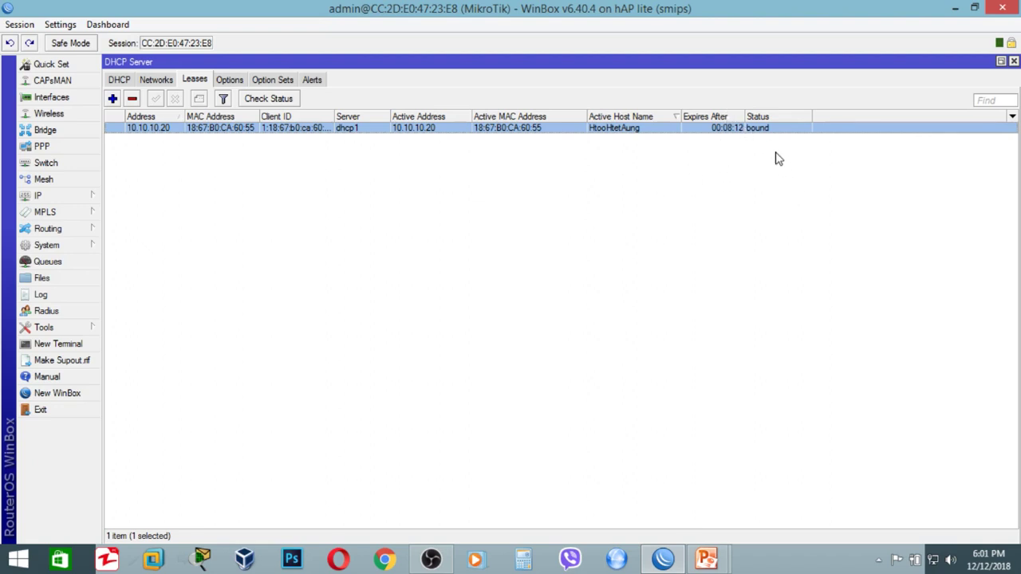
double_click(735, 134)
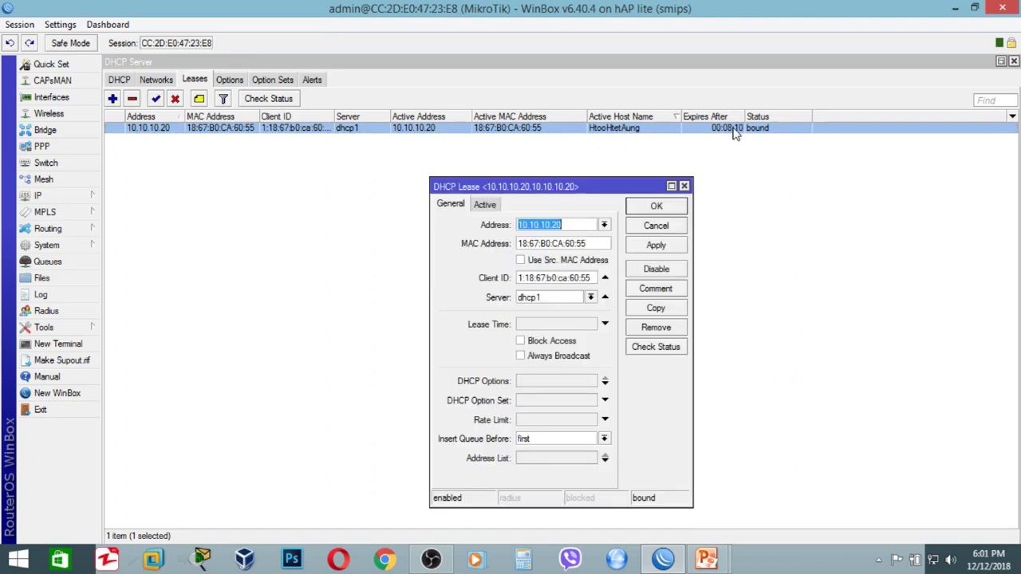
click(684, 187)
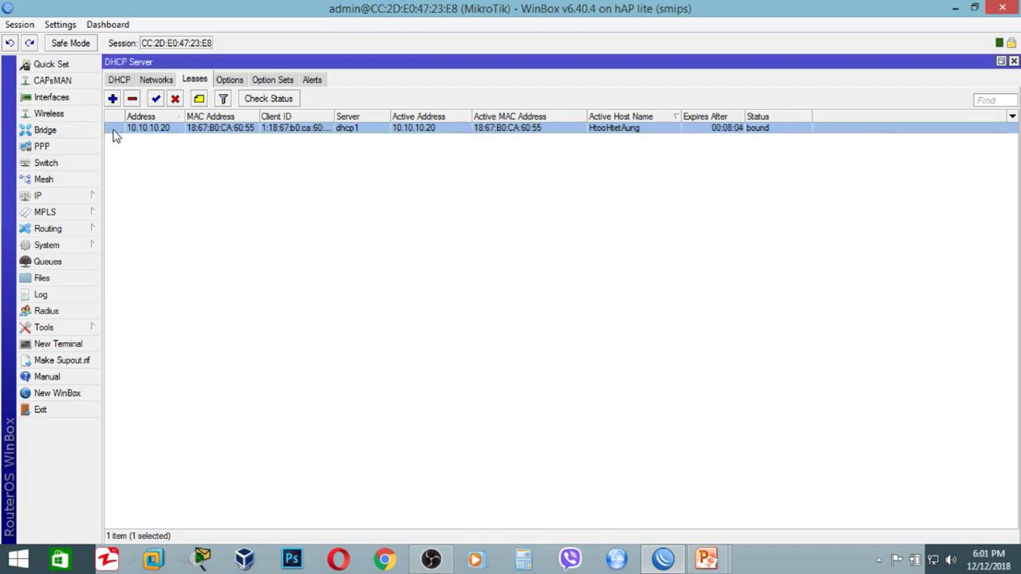